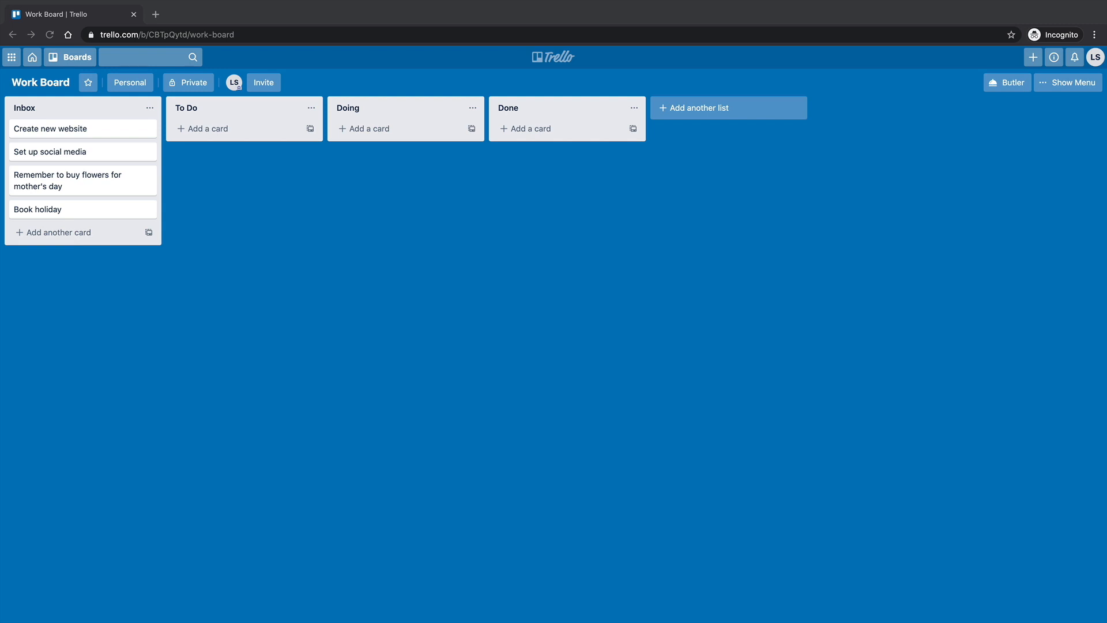
Move the "Remember to buy flowers for mother's day" card from Inbox to To Do and back to Inbox.
left_click(232, 15)
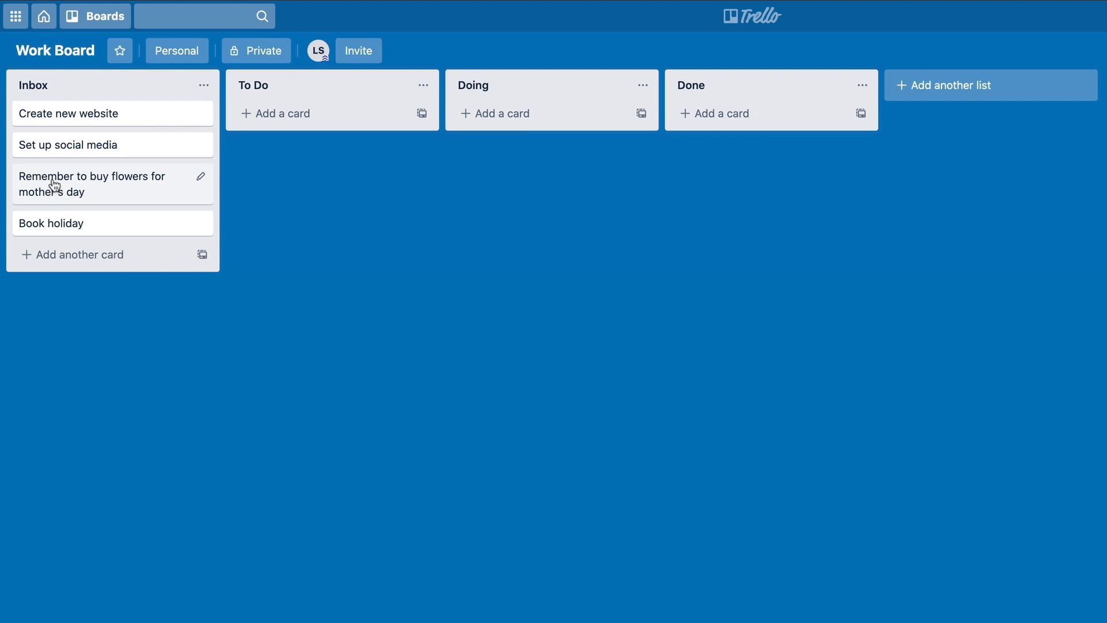
left_click_drag(57, 186, 269, 127)
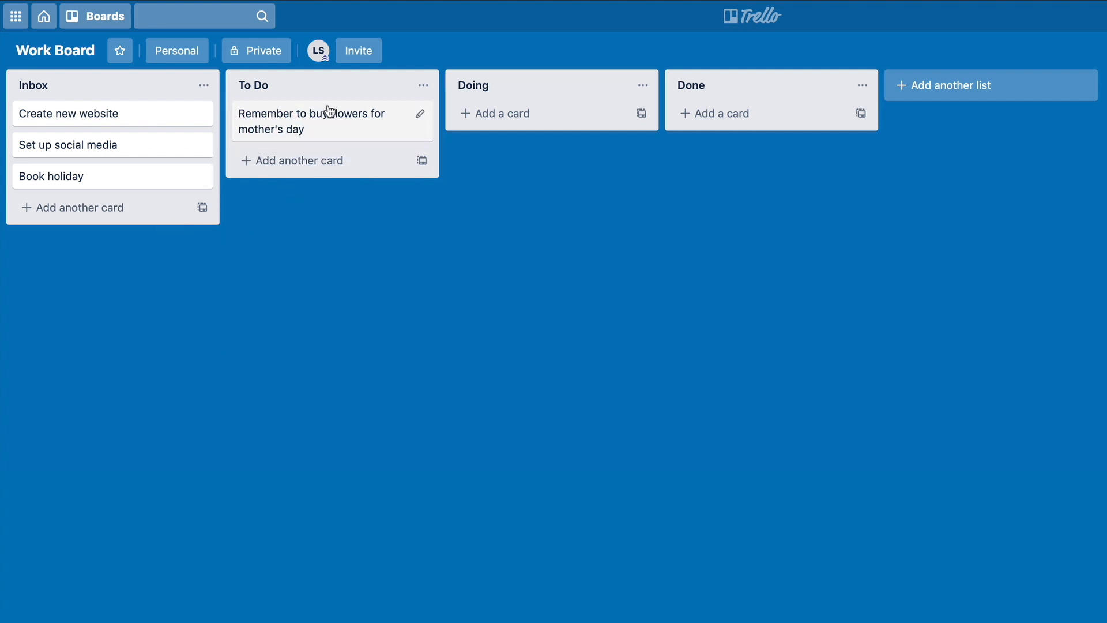
left_click_drag(332, 125, 185, 179)
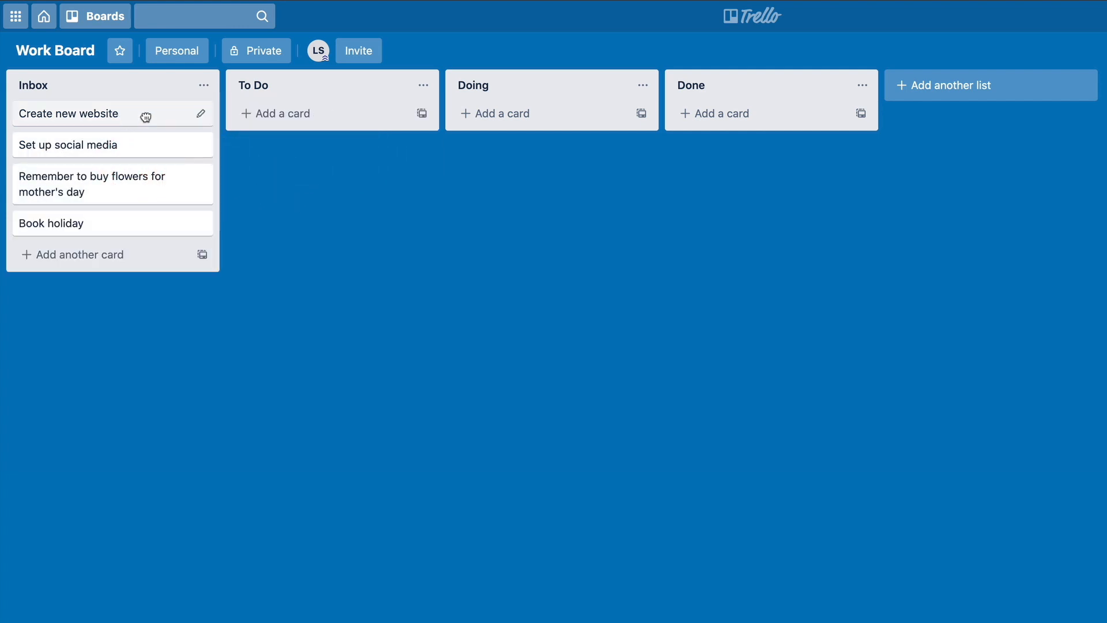
Move Create new website to To Do, the mother's day flowers card to Doing, and Book holiday to Done.
left_click_drag(145, 114, 353, 119)
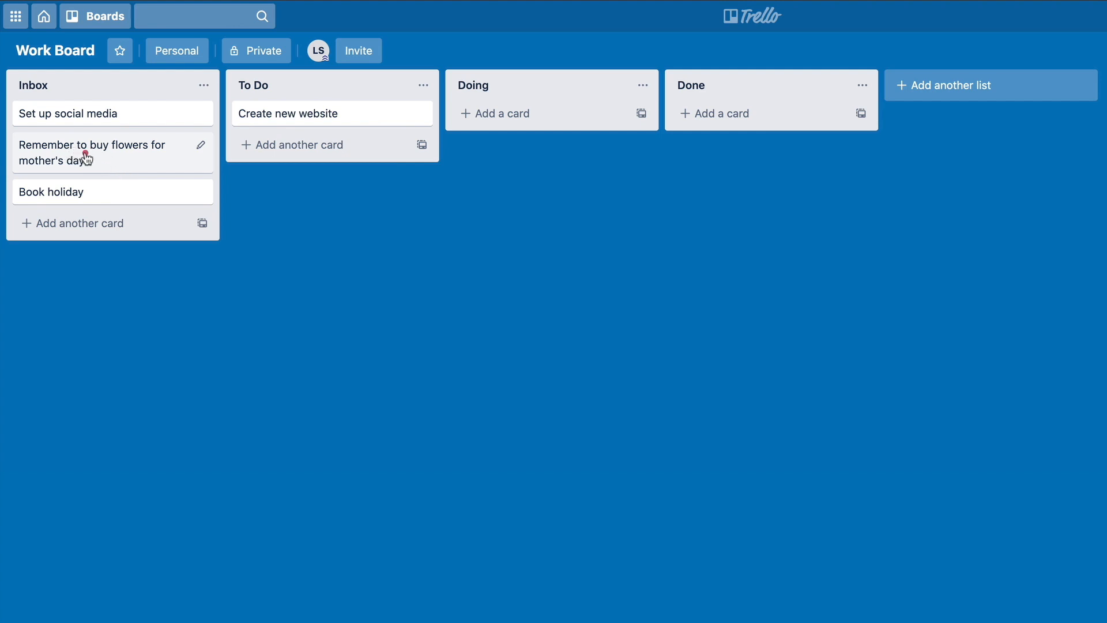
left_click_drag(78, 152, 510, 120)
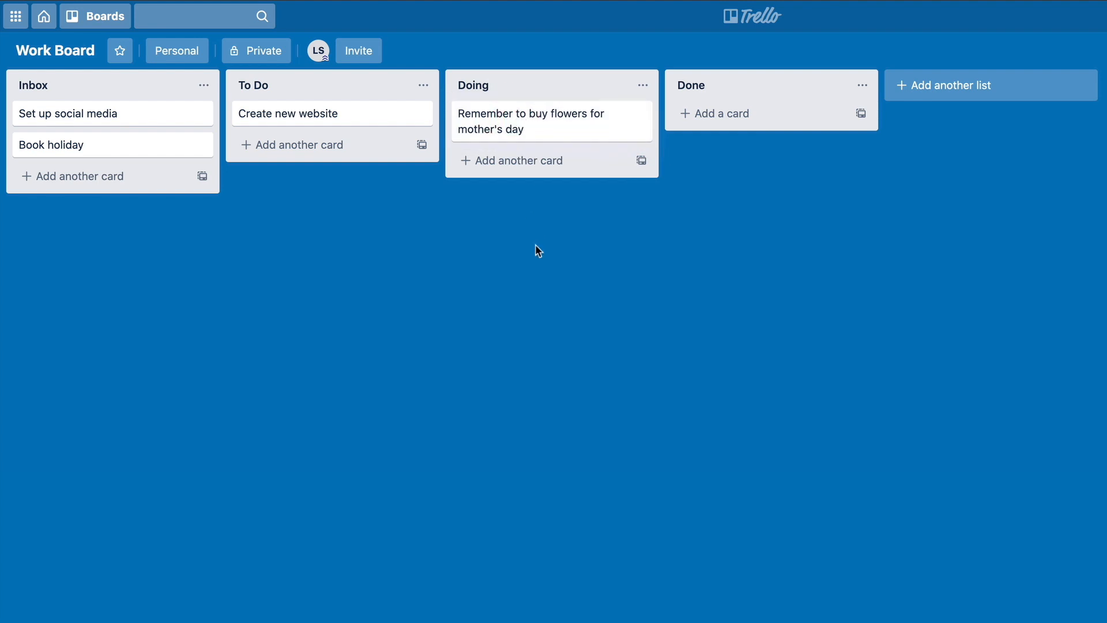
left_click_drag(39, 149, 682, 102)
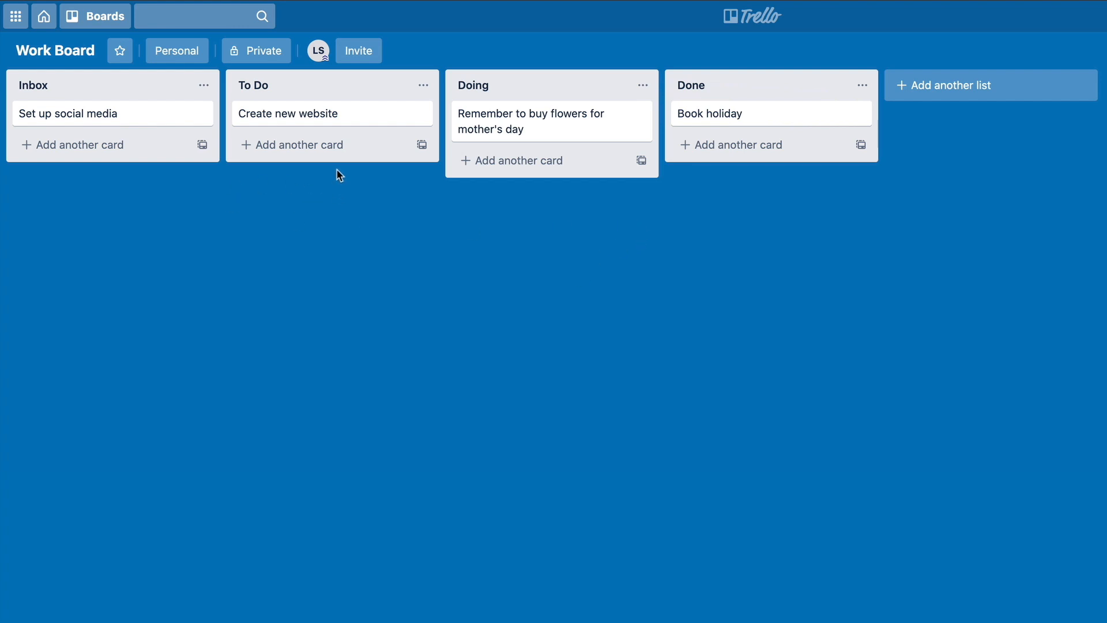
Return the cards in To Do, Doing and Done to the Inbox list below Set up social media.
left_click_drag(358, 117, 136, 142)
left_click_drag(519, 124, 110, 181)
left_click_drag(673, 117, 57, 205)
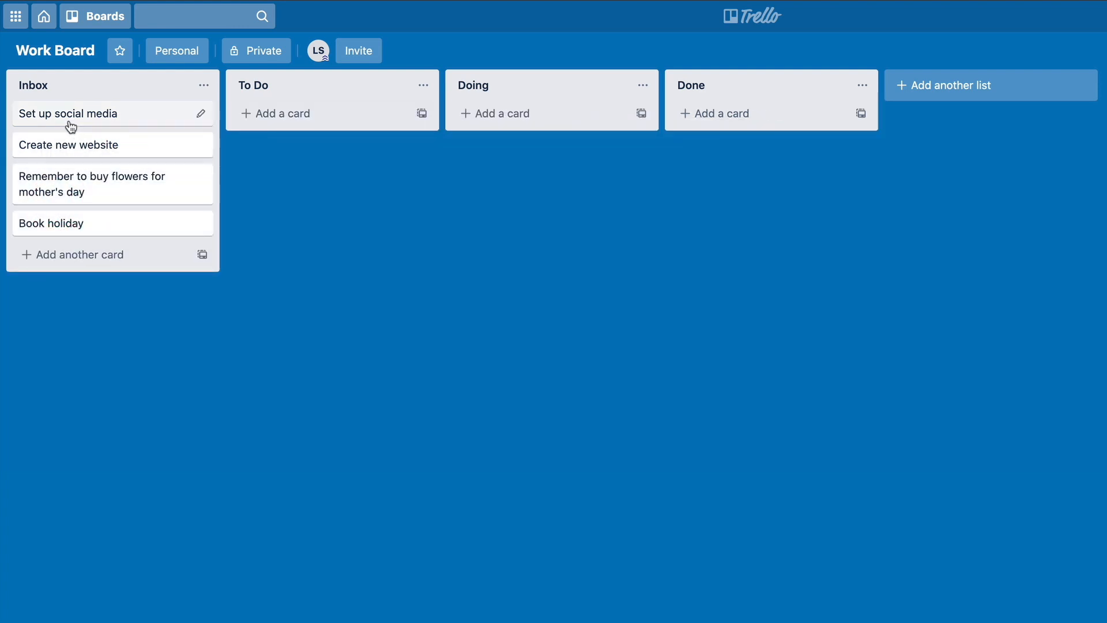
Reorder Inbox with Book holiday first and Set up social media last, and move Create new website and Set up social media to To Do.
left_click_drag(71, 129, 124, 190)
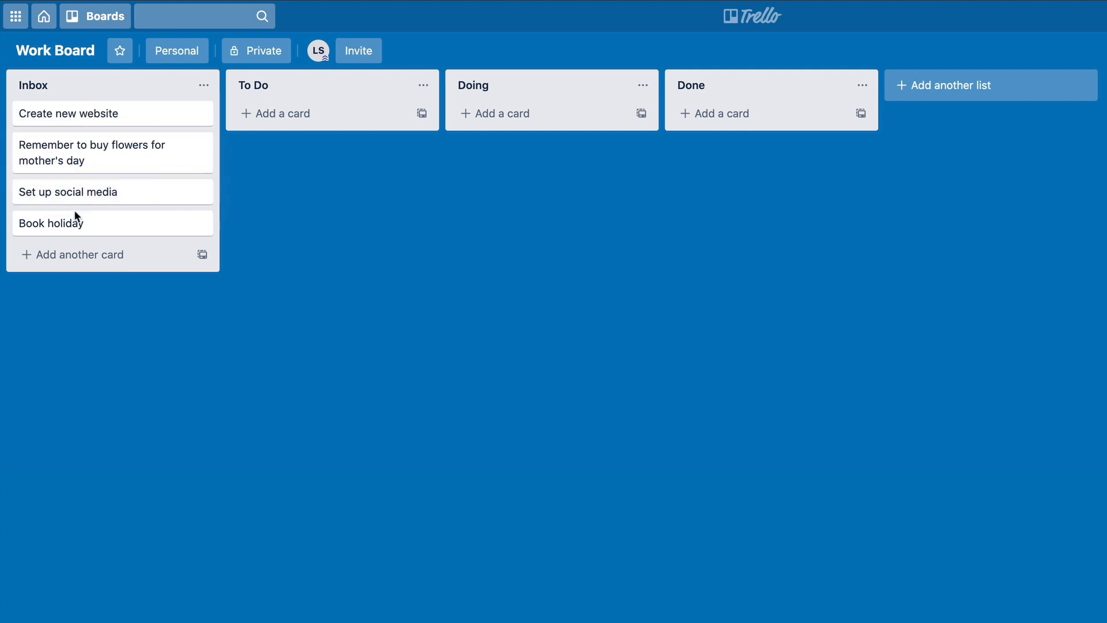
left_click_drag(68, 225, 69, 107)
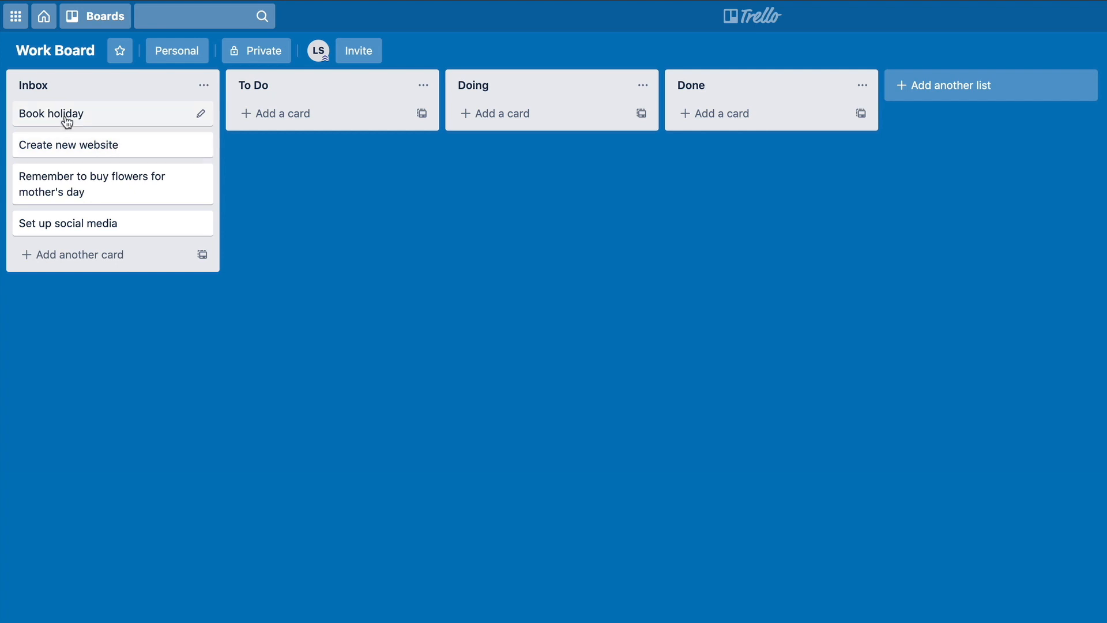
left_click_drag(64, 149, 256, 115)
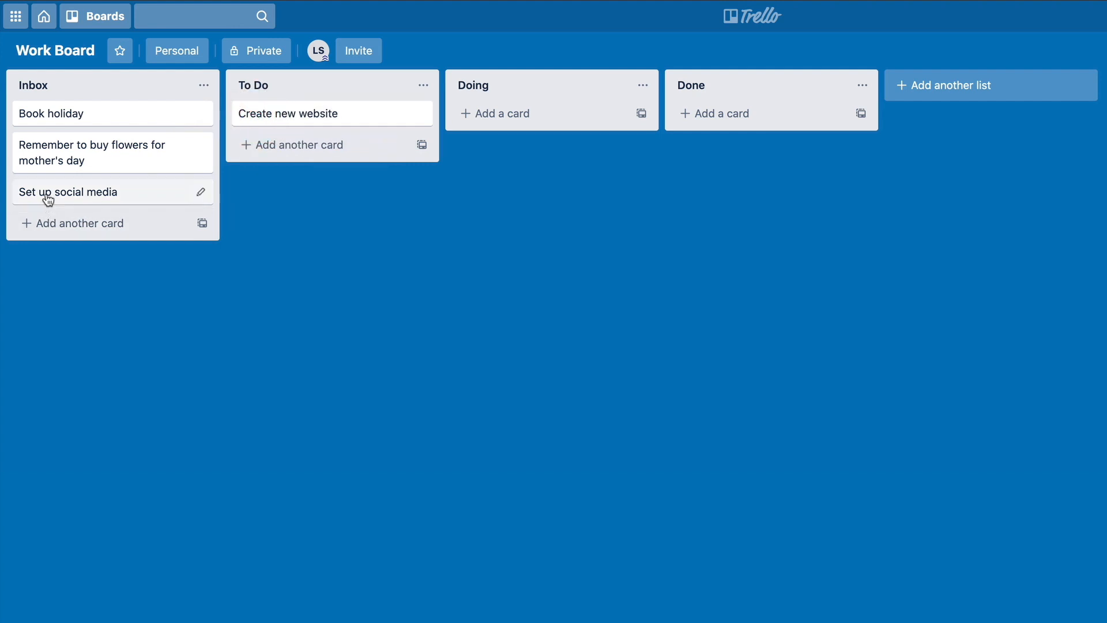
left_click_drag(47, 194, 263, 151)
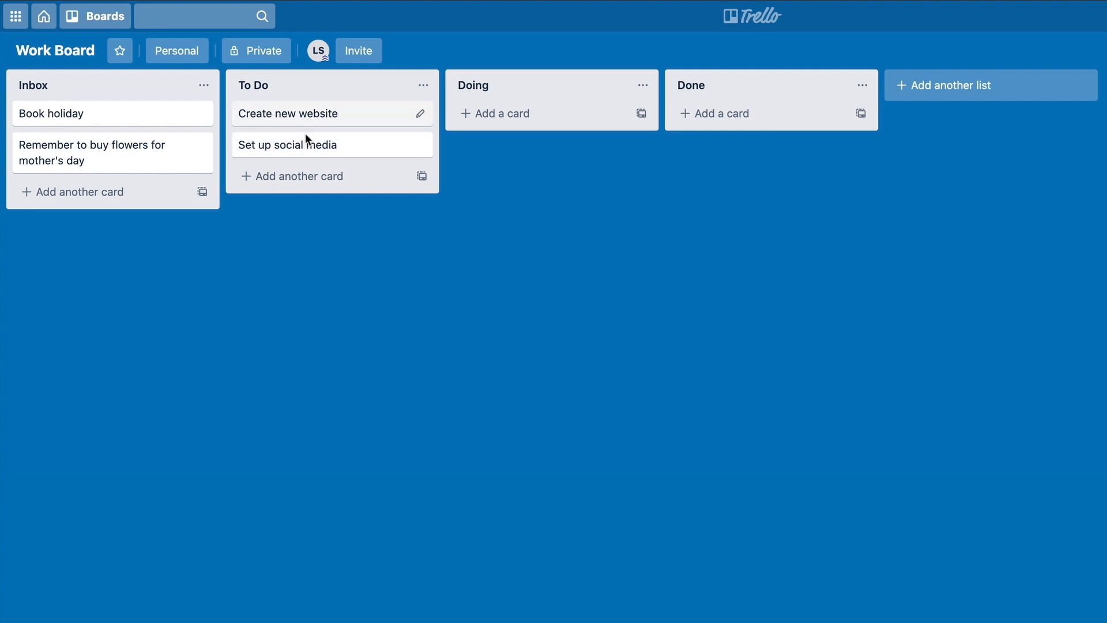
Rename the To Do list to "To Do This Week".
left_click(265, 88)
left_click(138, 84)
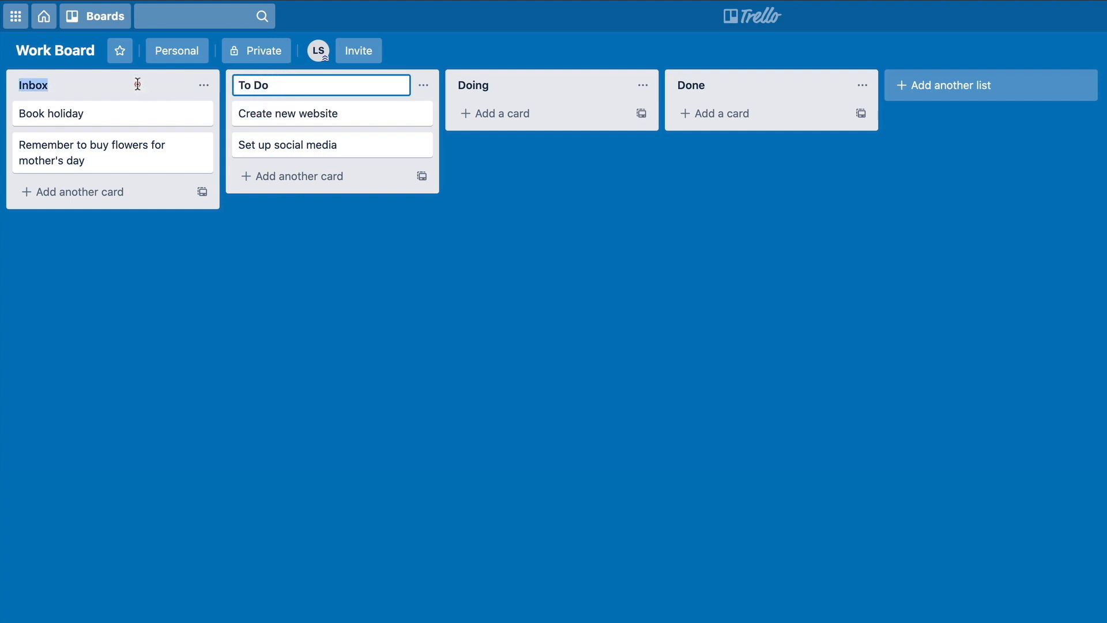
left_click(281, 88)
left_click(282, 86)
type("This Week")
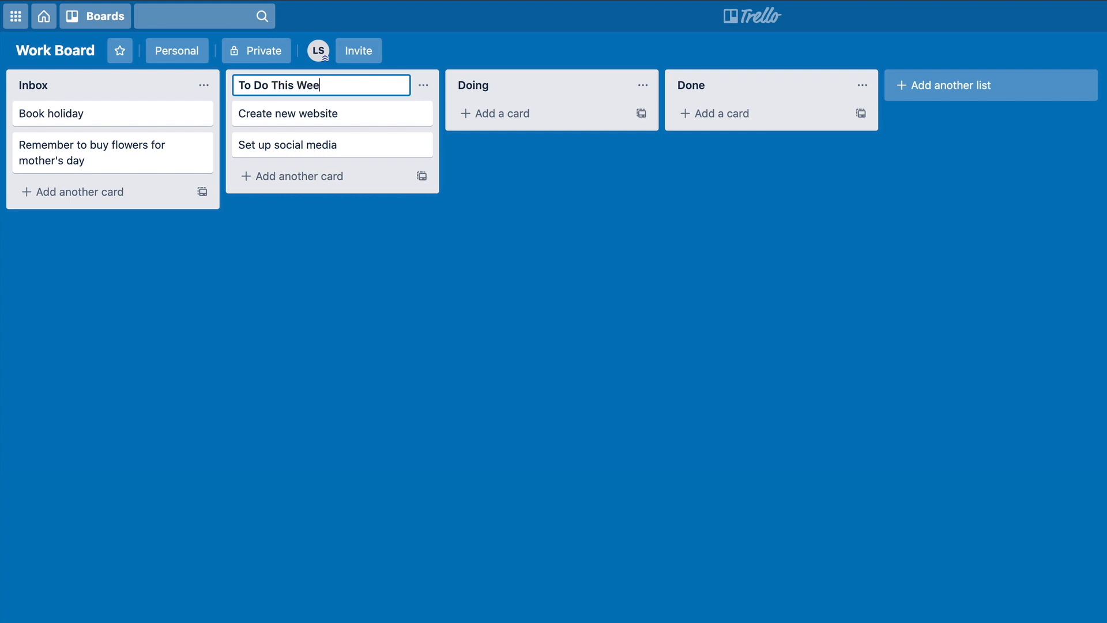
key("Return")
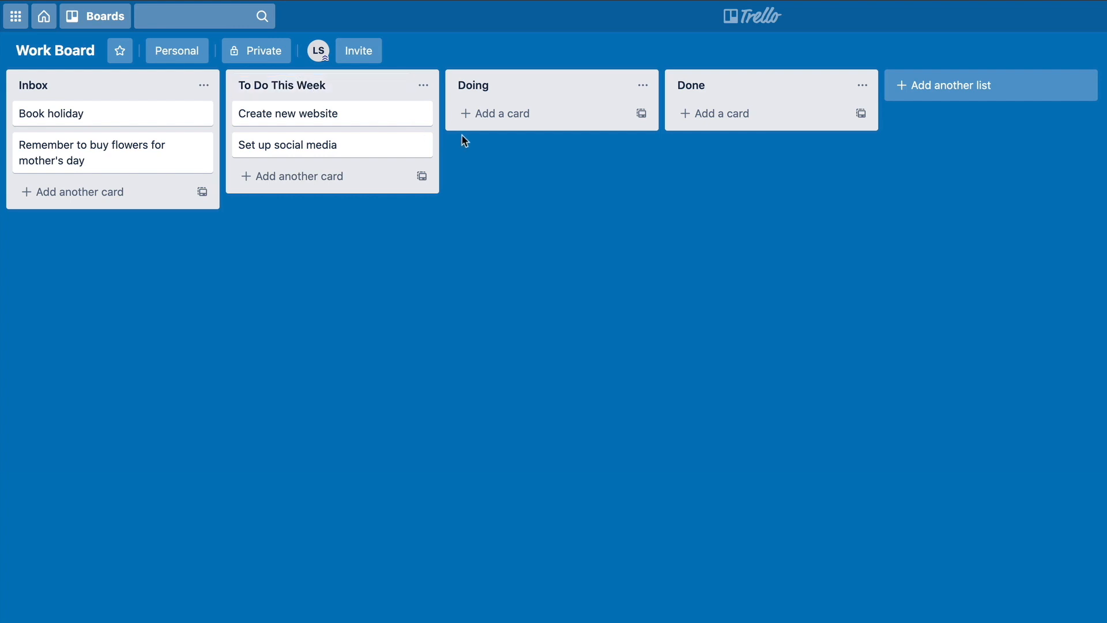
Rename the Doing list to "Today" and move the Create new website card into it.
left_click(485, 88)
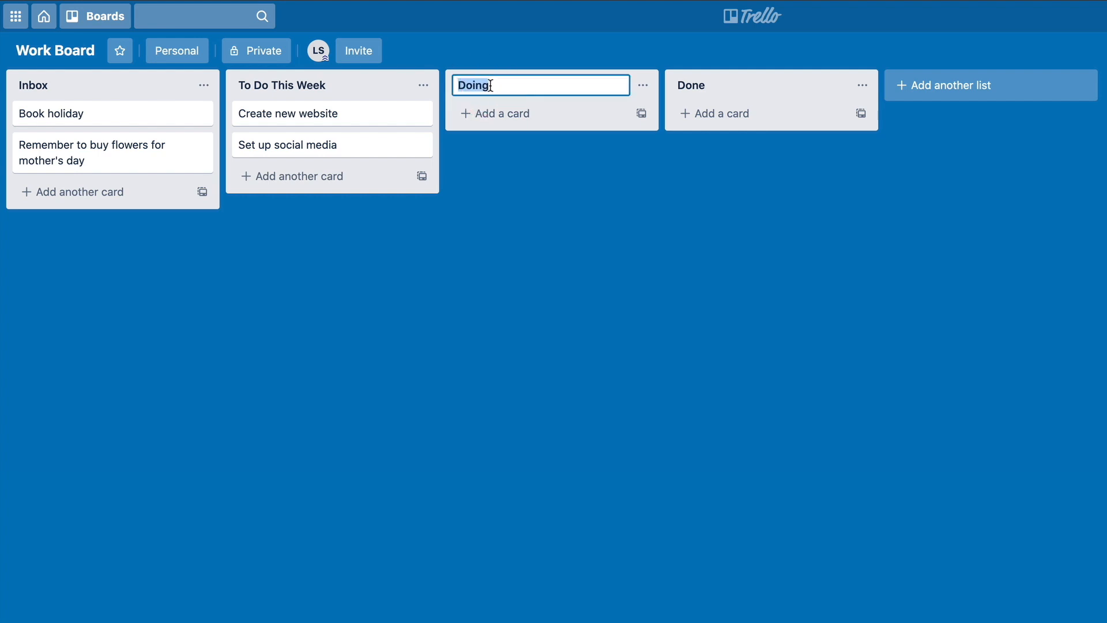
type("Today")
key("Return")
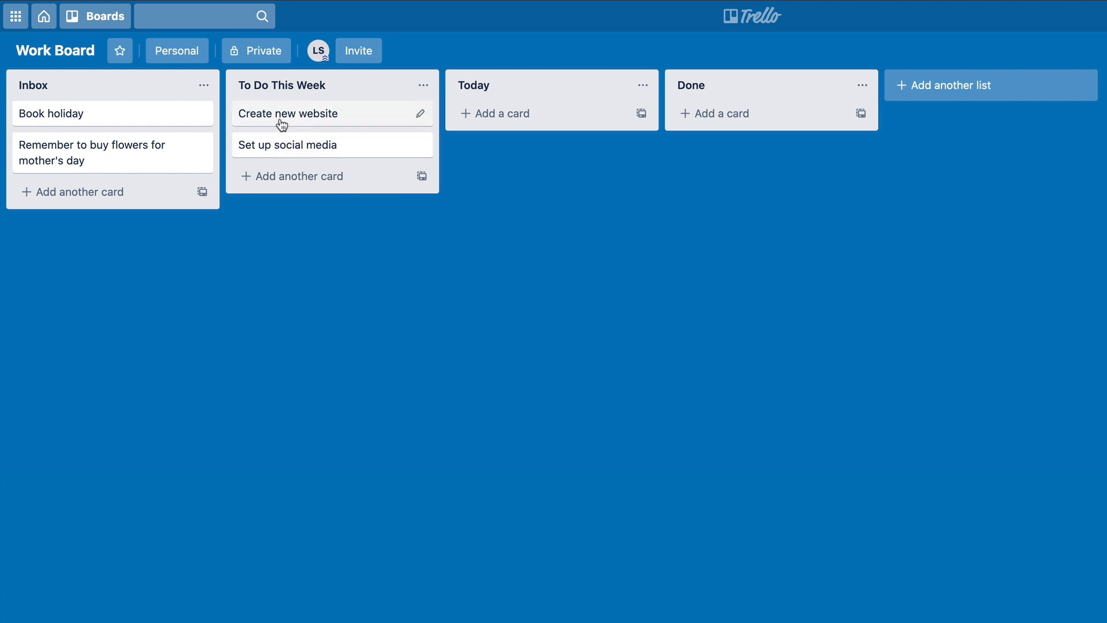
left_click_drag(306, 113, 461, 115)
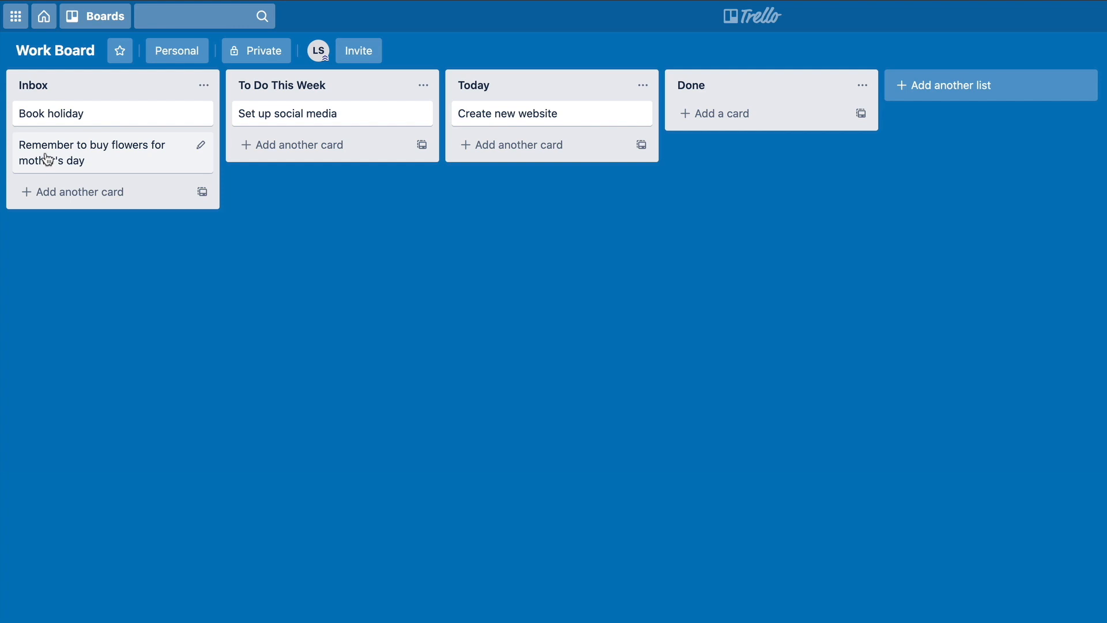
Move the mother's day flowers card from Inbox to Done and archive it.
left_click_drag(52, 154, 733, 121)
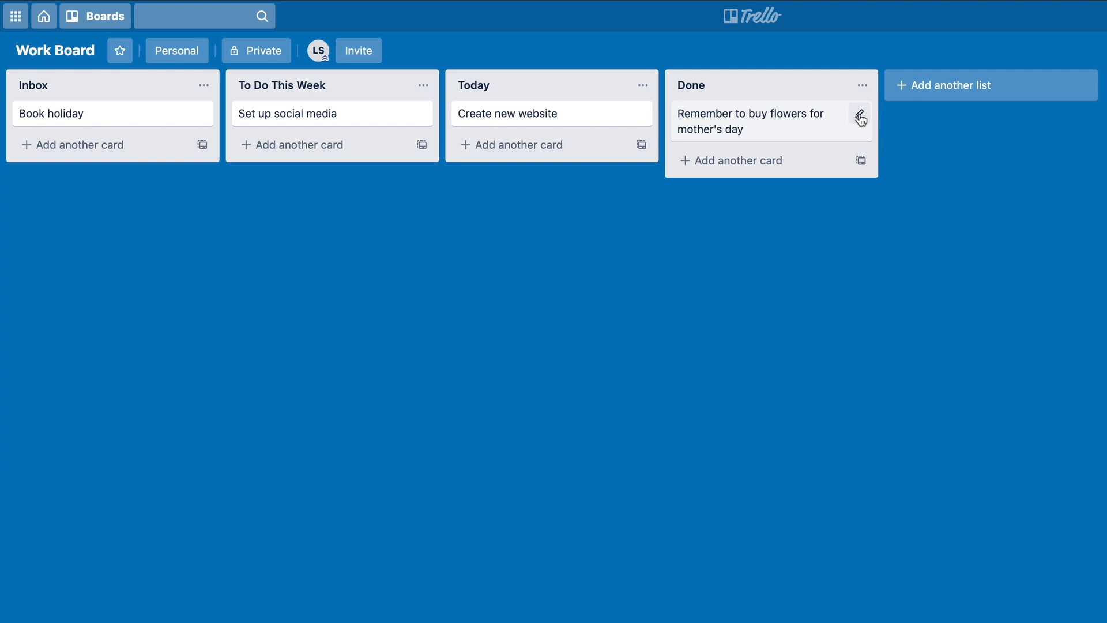
left_click(859, 114)
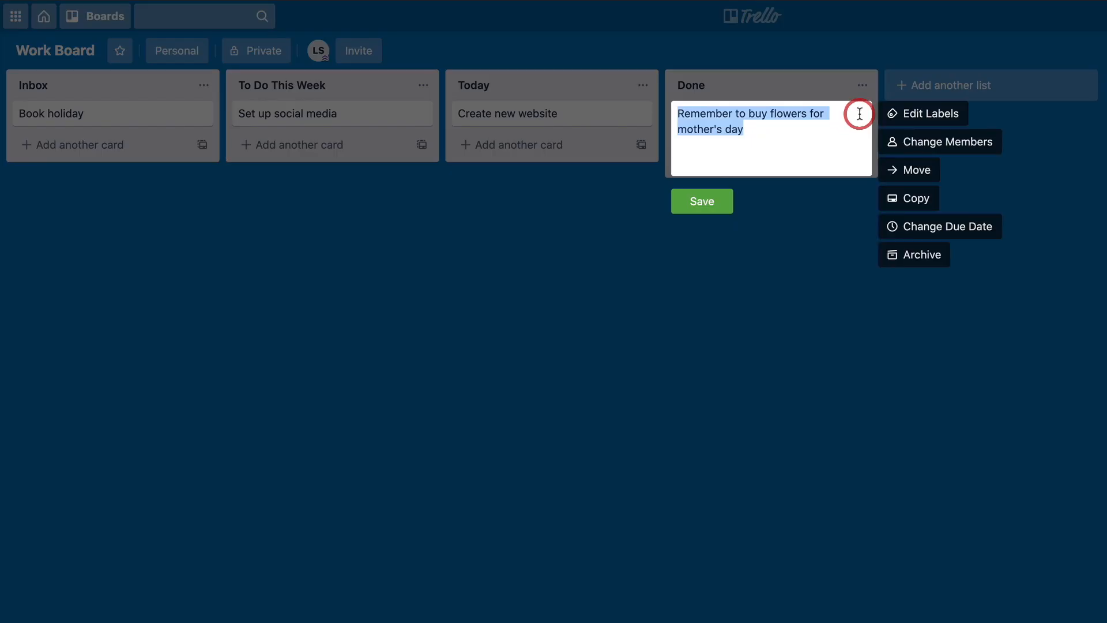
left_click(913, 256)
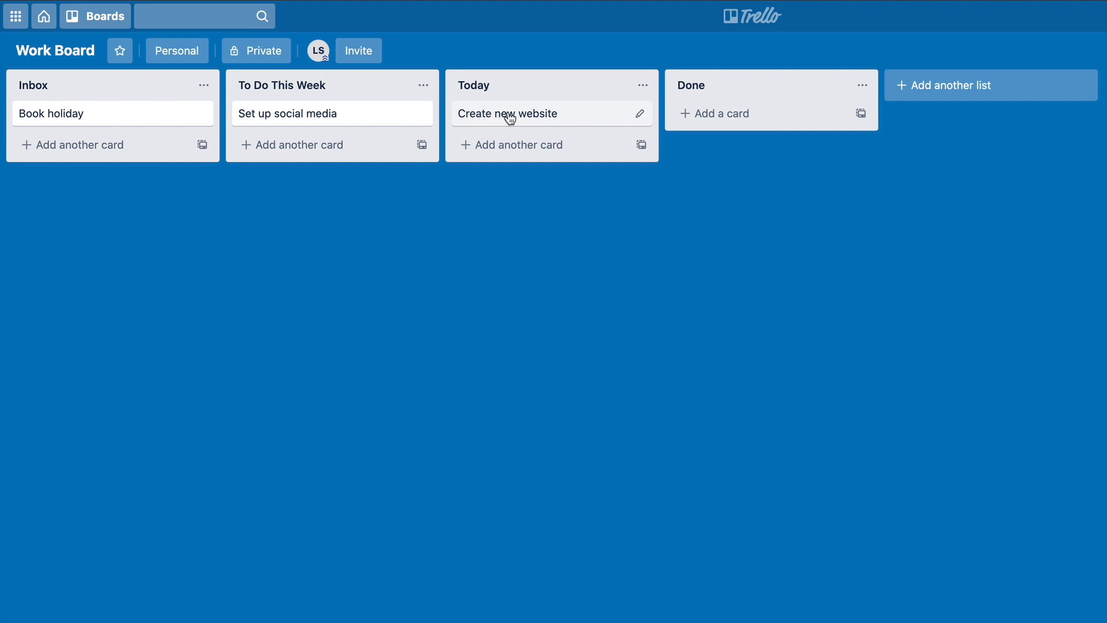
Save the description "We have agreed to setup a website for leestoka.com" and, on a new line, "Don't forget to get the domain!" on the Create new website card.
left_click(538, 115)
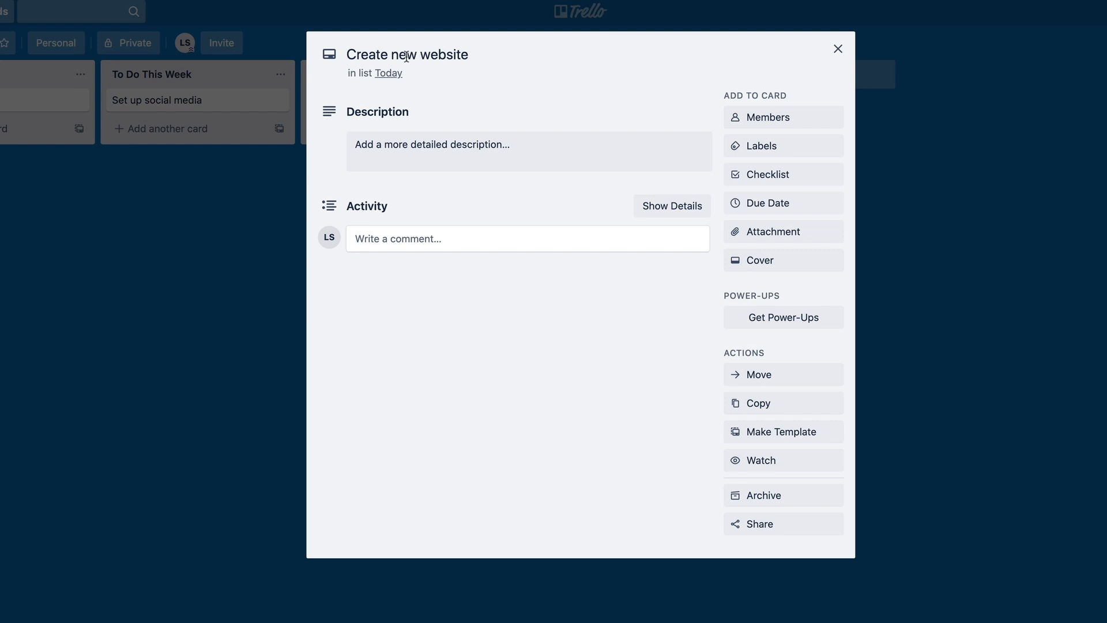
left_click(376, 54)
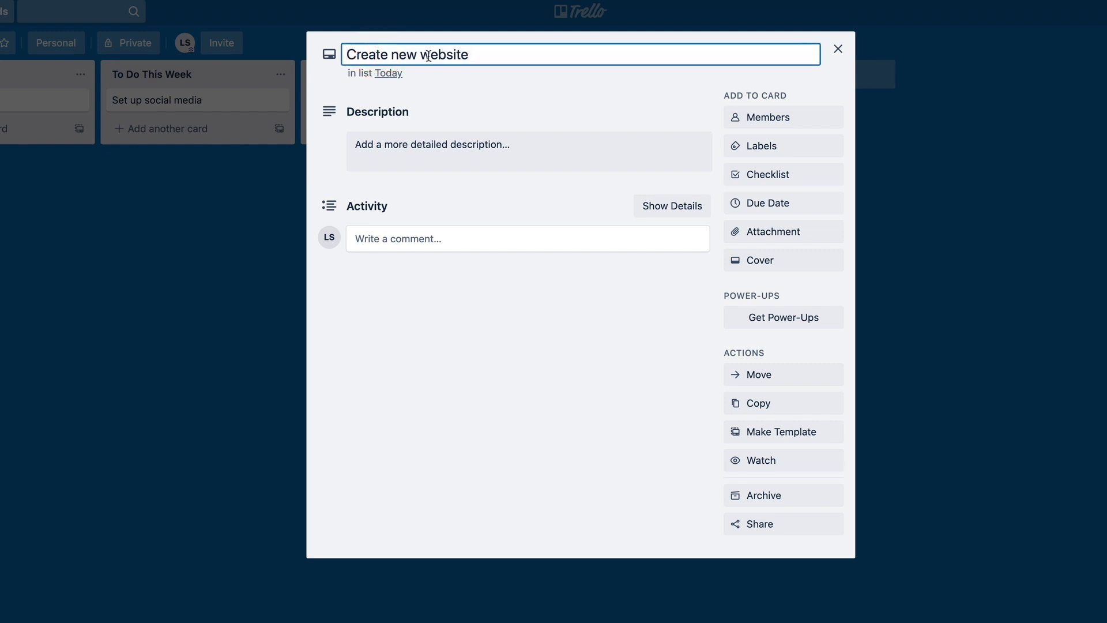
left_click(642, 81)
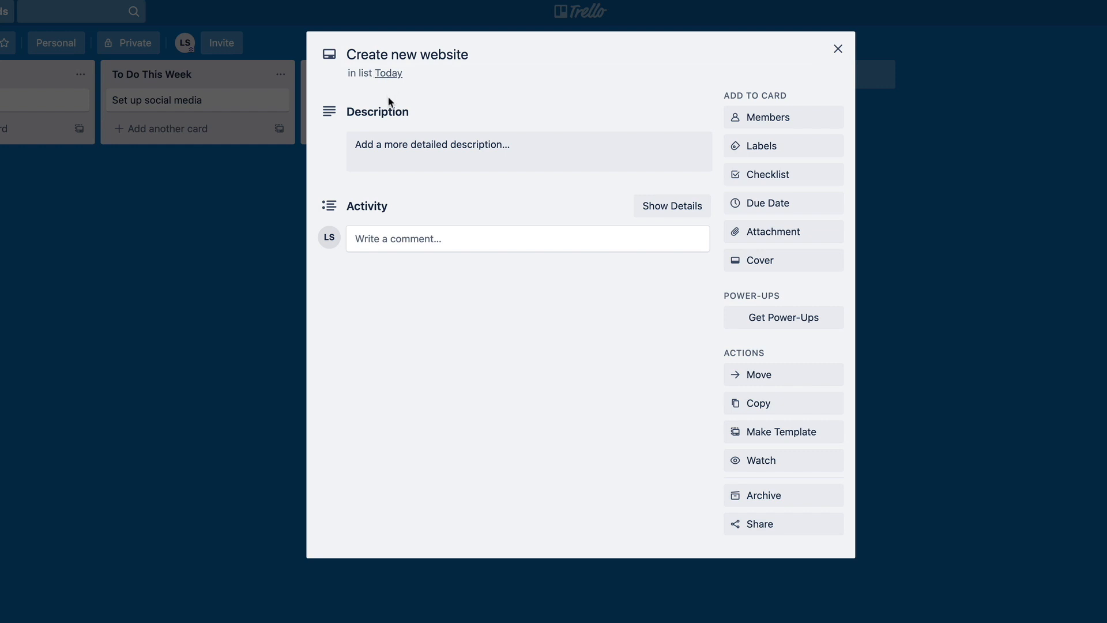
left_click(381, 149)
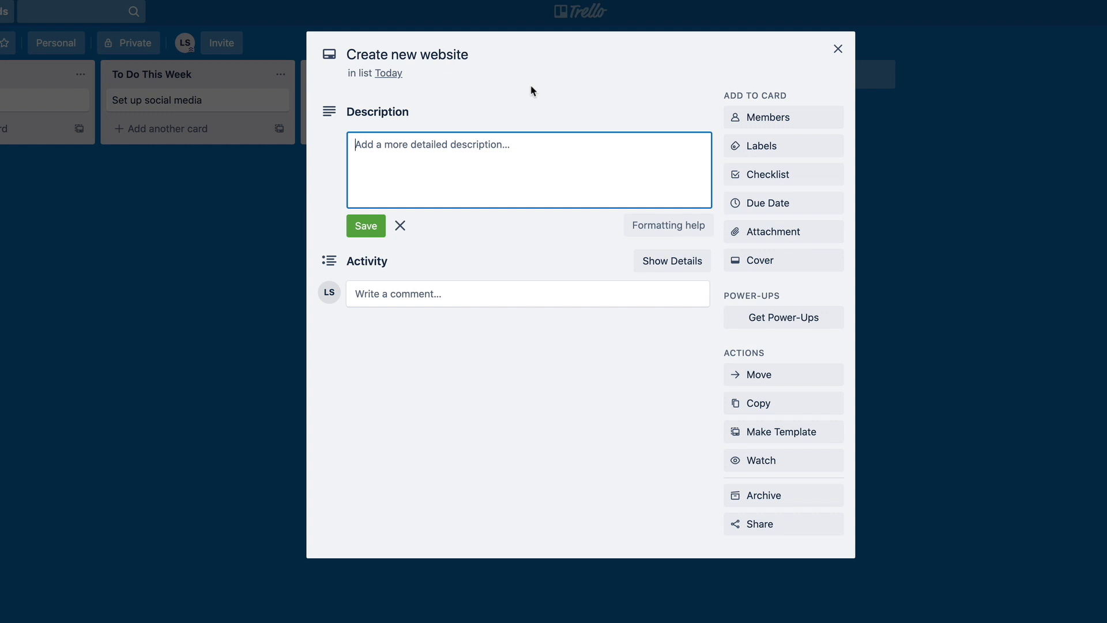
type("W")
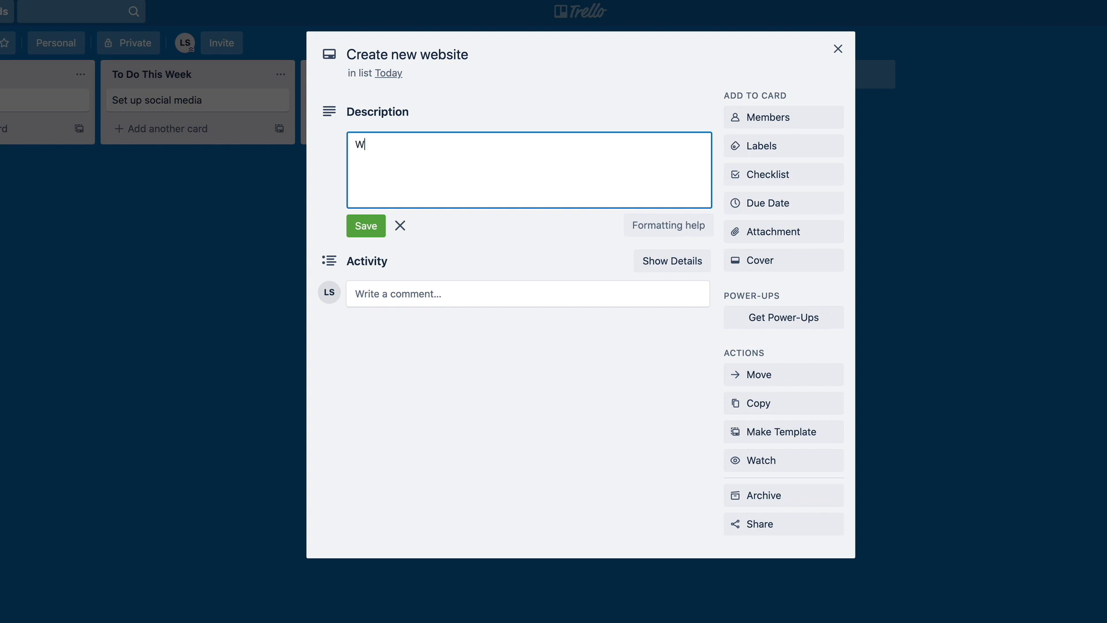
type("e have agreed to setup a web")
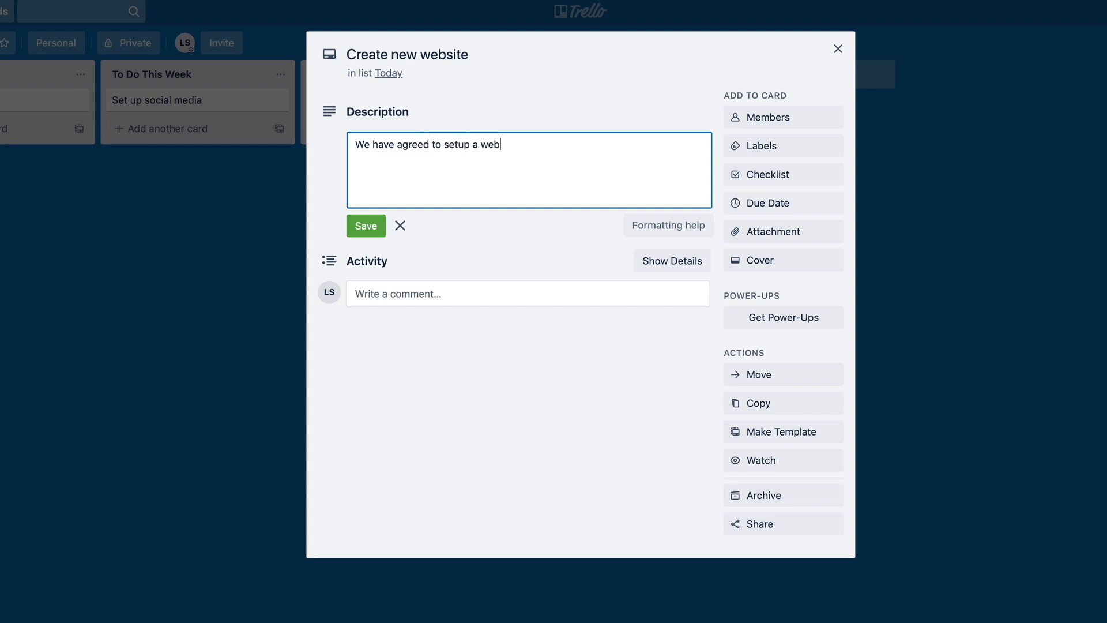
type("site for leestoka.com")
type("Don't")
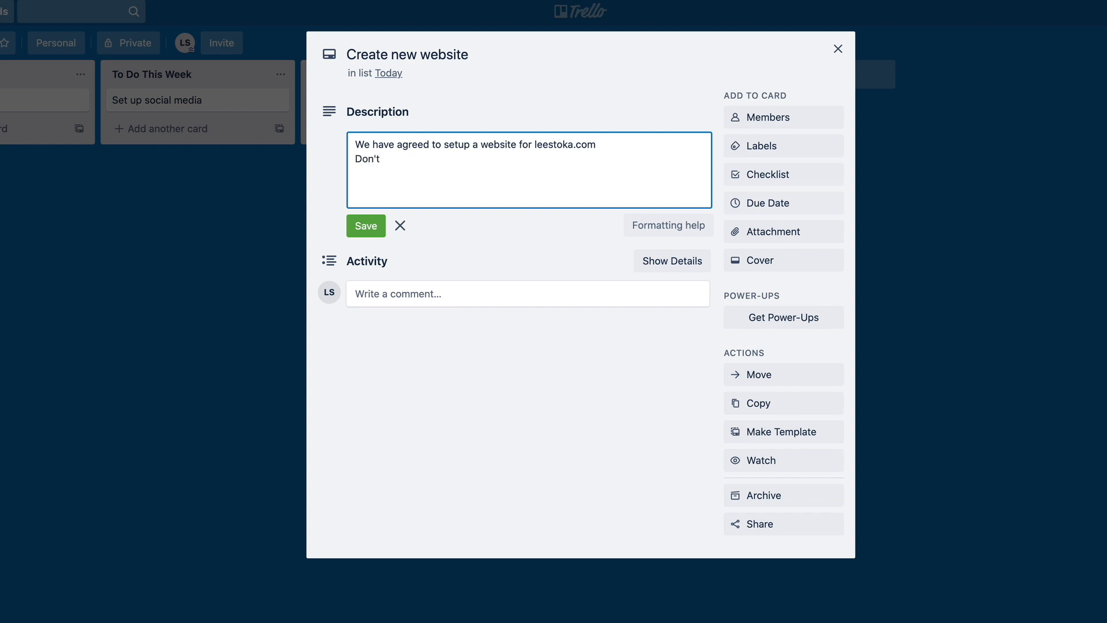
type(" forget to get the domain!")
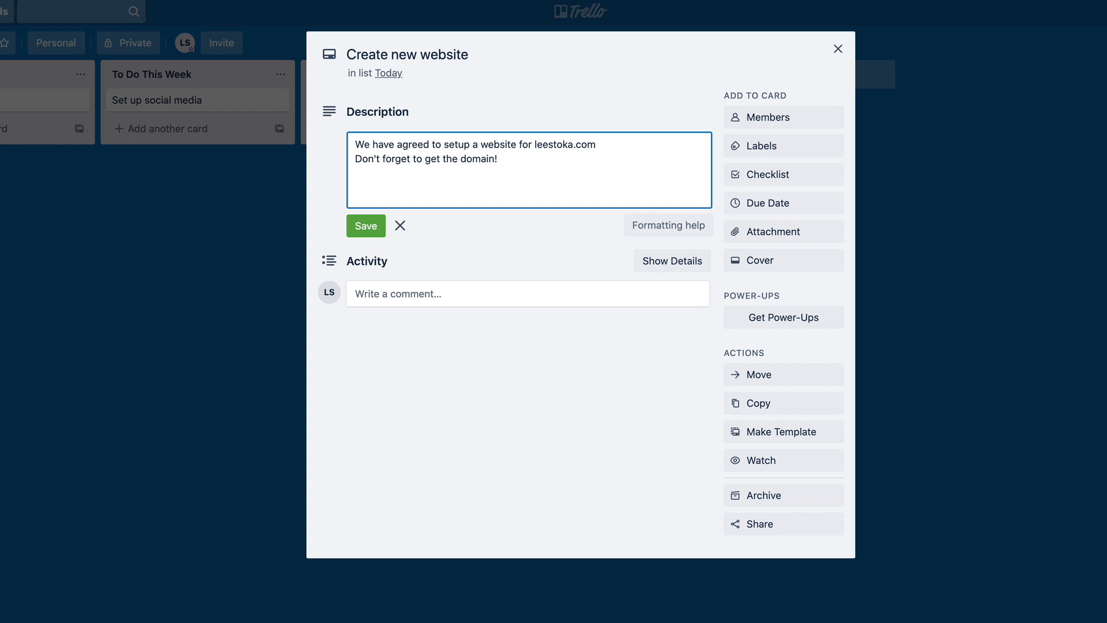
left_click(369, 226)
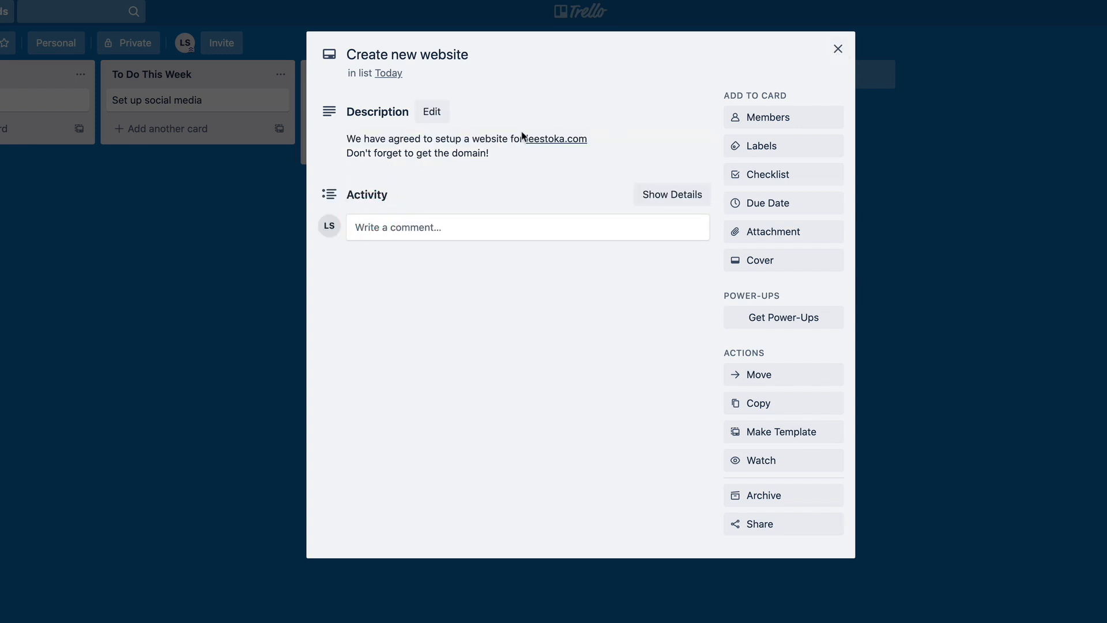
left_click(838, 50)
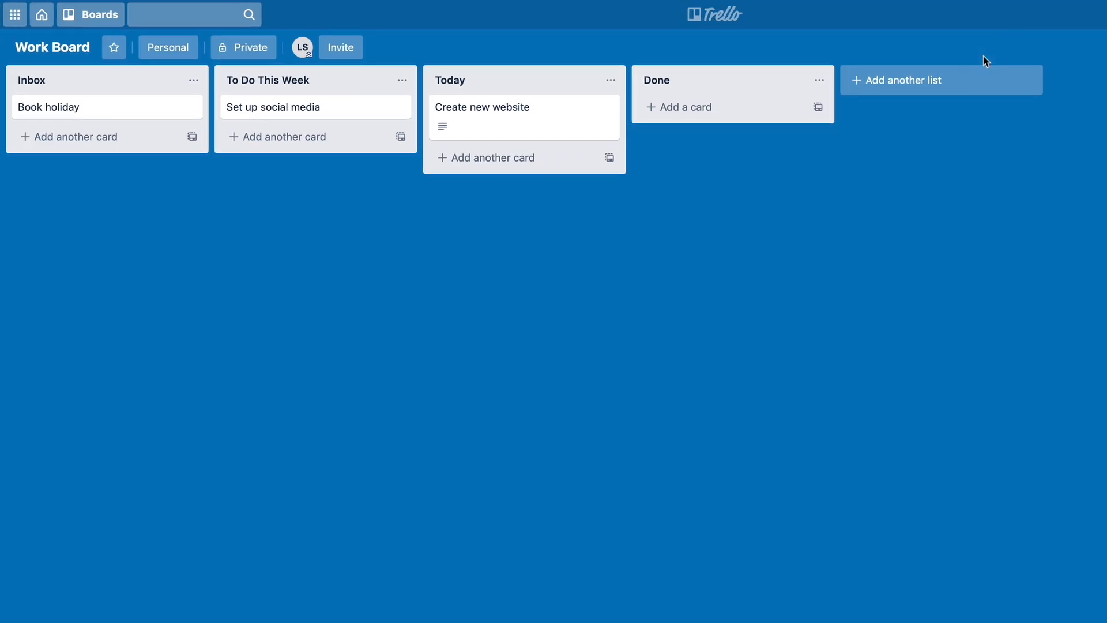
Reopen the Create new website card to review its saved description, and close it.
left_click(440, 123)
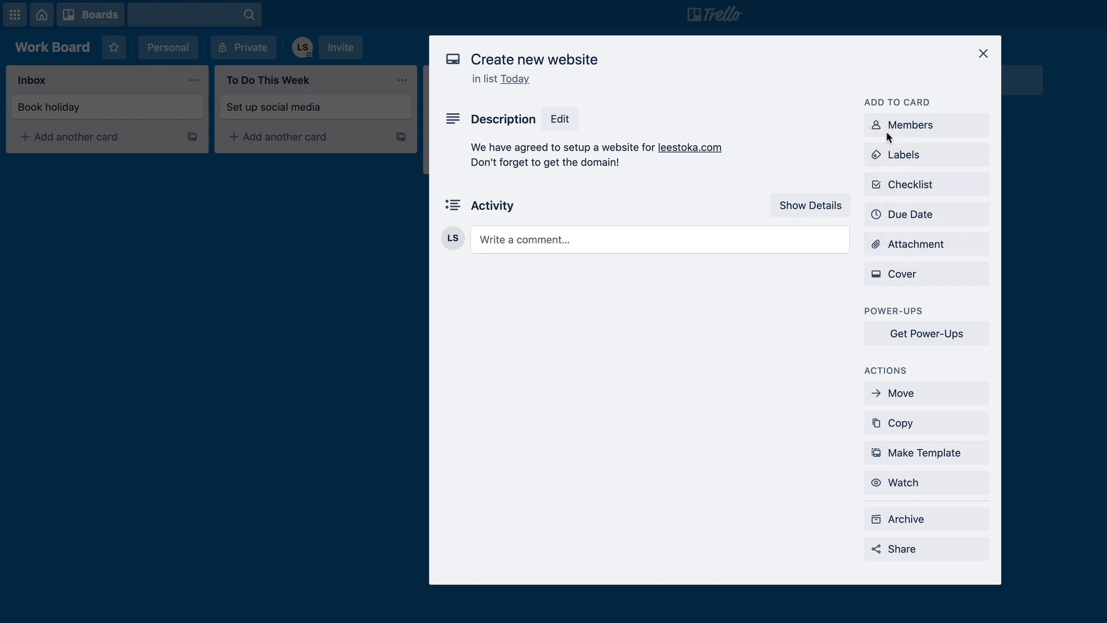
left_click(981, 56)
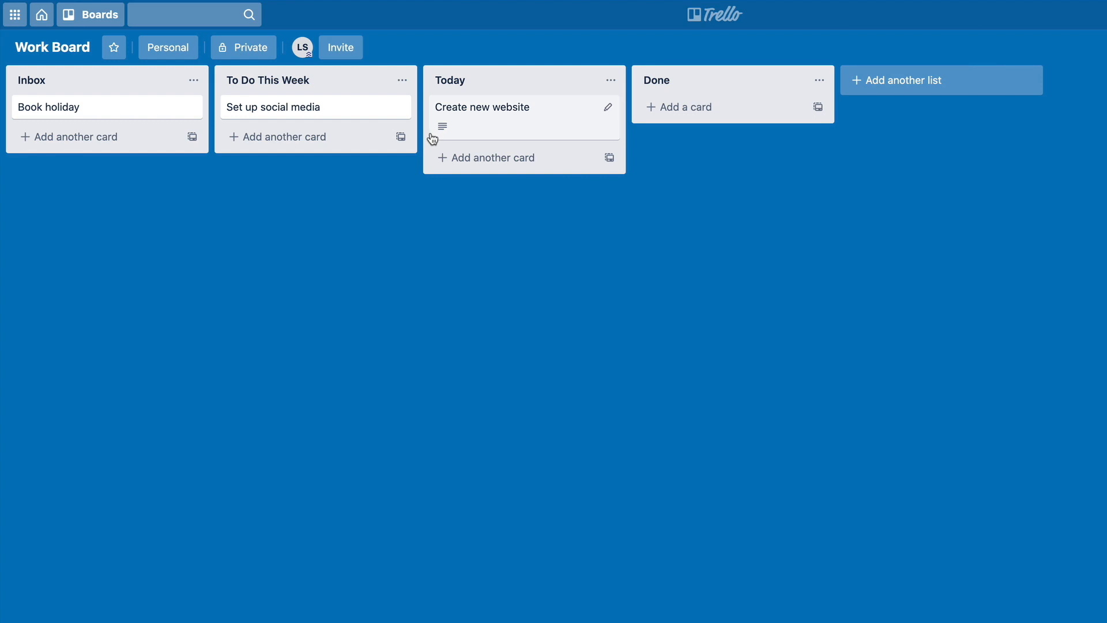